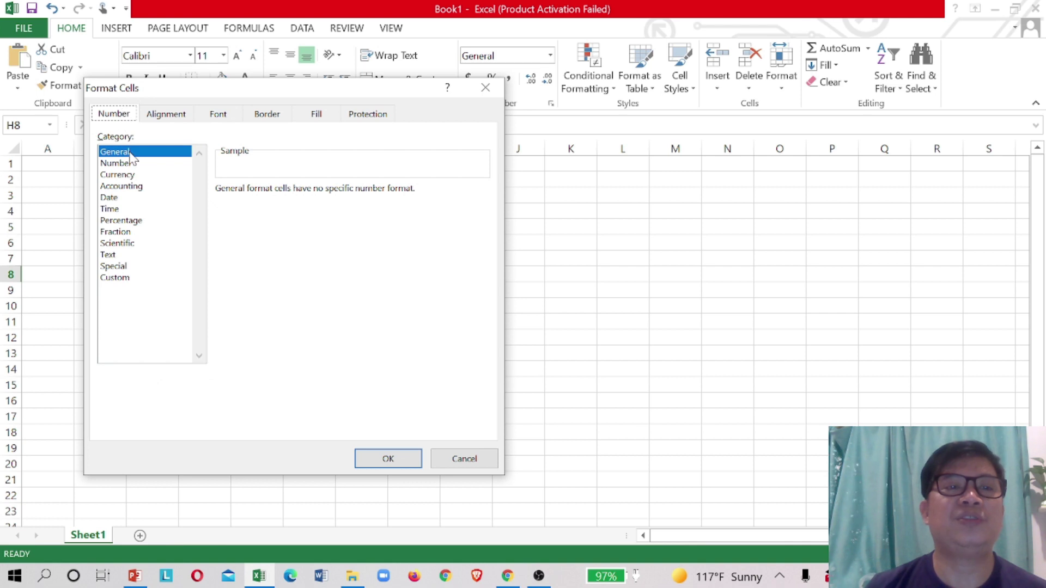
# Go through the number format categories for cell H8 from Currency onward, choosing Special with the Zip Code type
pyautogui.click(125, 174)
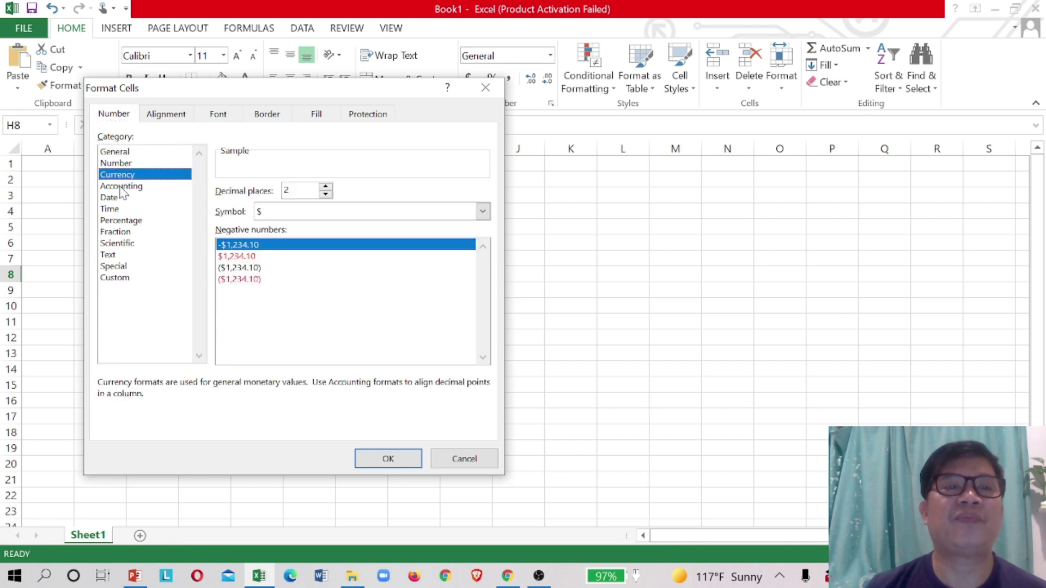
pyautogui.click(121, 186)
pyautogui.click(122, 198)
pyautogui.click(116, 209)
pyautogui.click(121, 221)
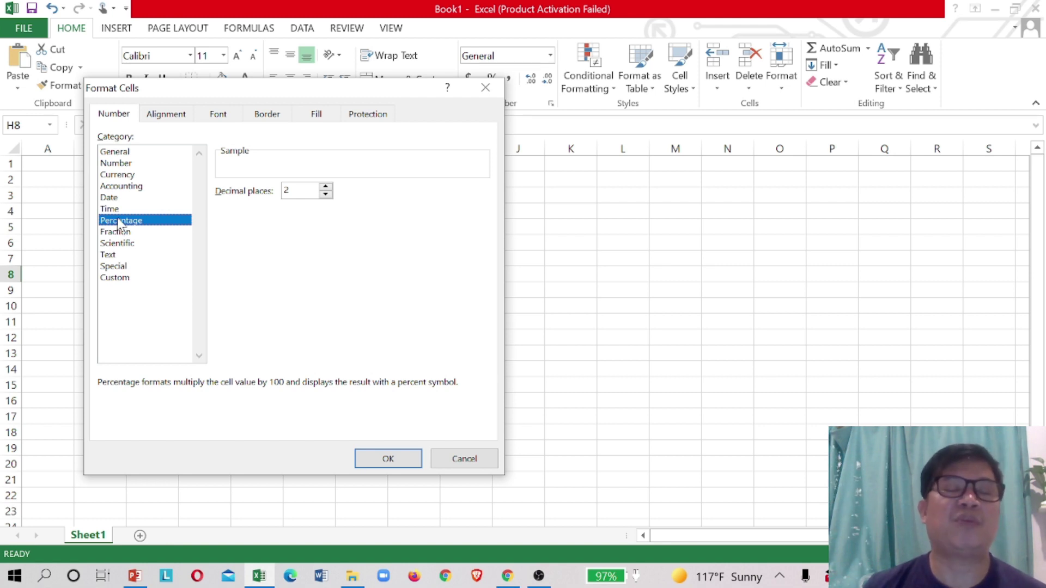
pyautogui.click(116, 231)
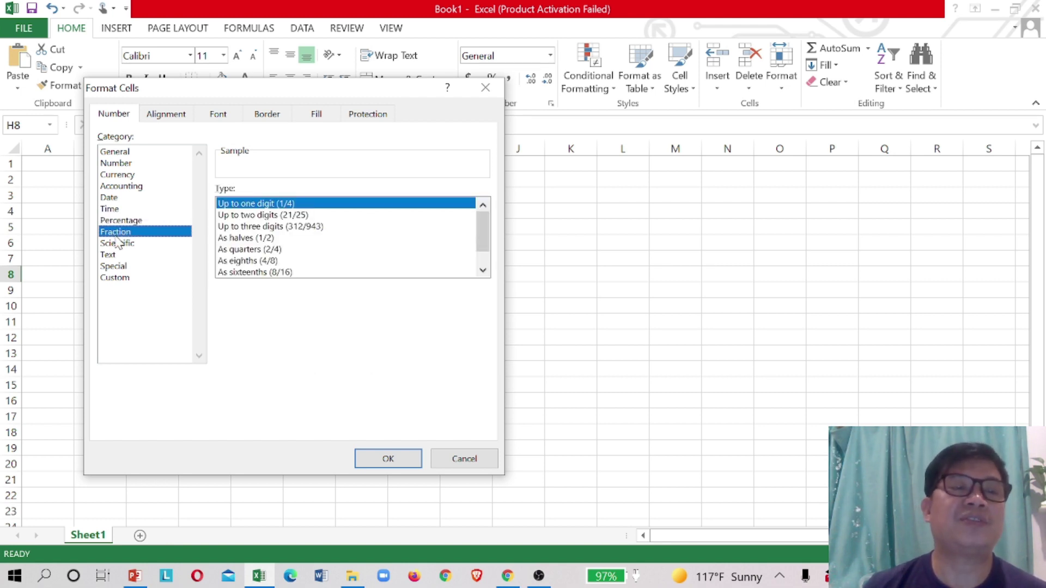
pyautogui.click(117, 243)
pyautogui.click(115, 254)
pyautogui.click(117, 269)
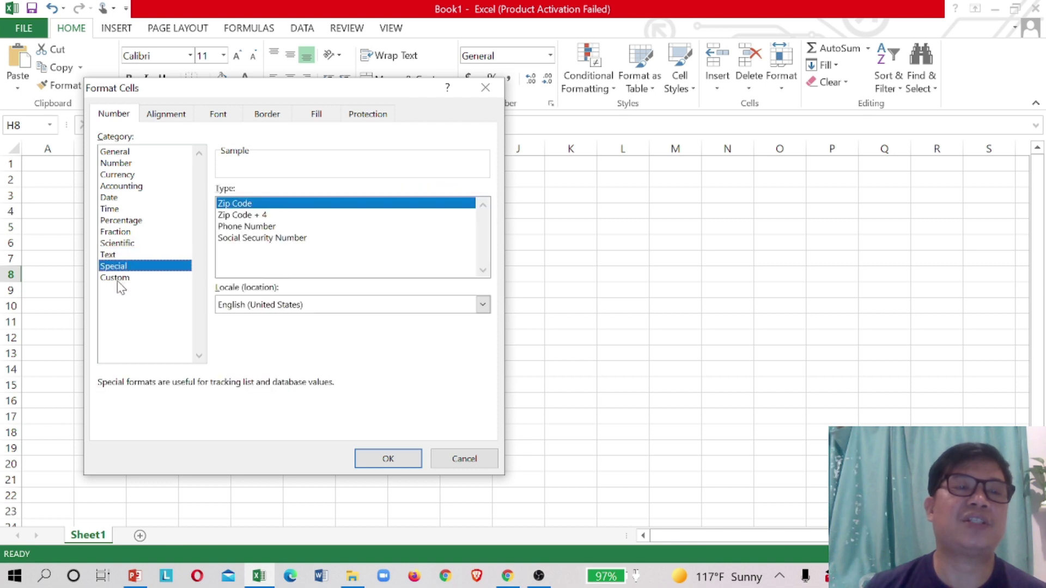
# Examine the alignment and font options for cell H8, including text direction, font color and underline, and apply the cell format
pyautogui.click(177, 117)
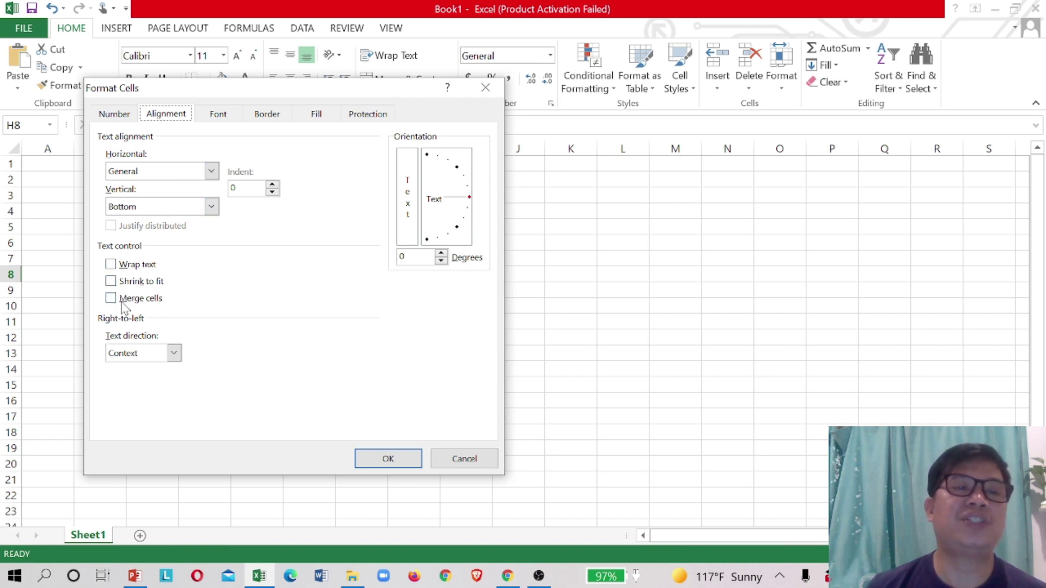
pyautogui.click(174, 353)
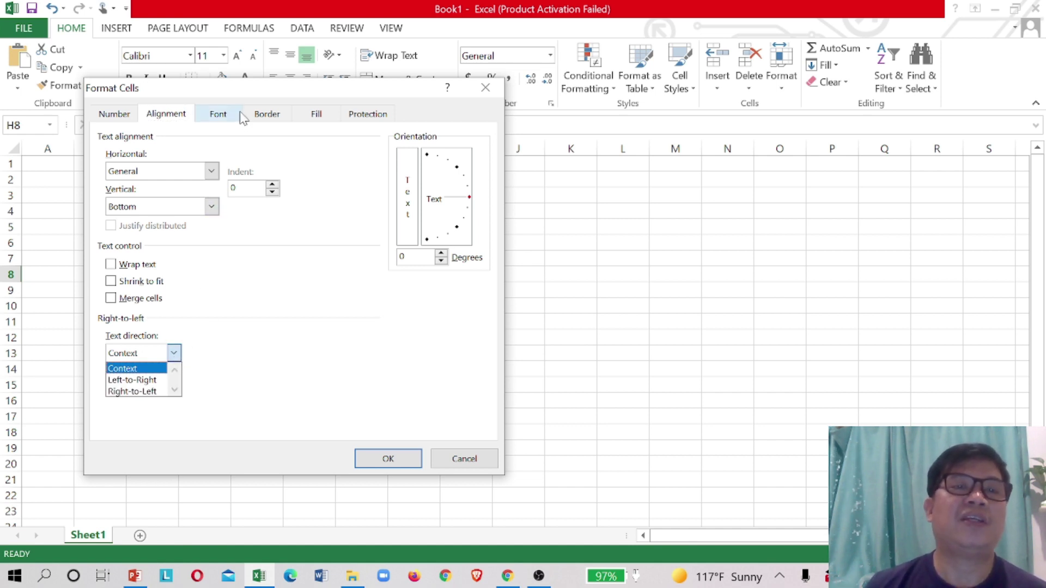
pyautogui.click(219, 114)
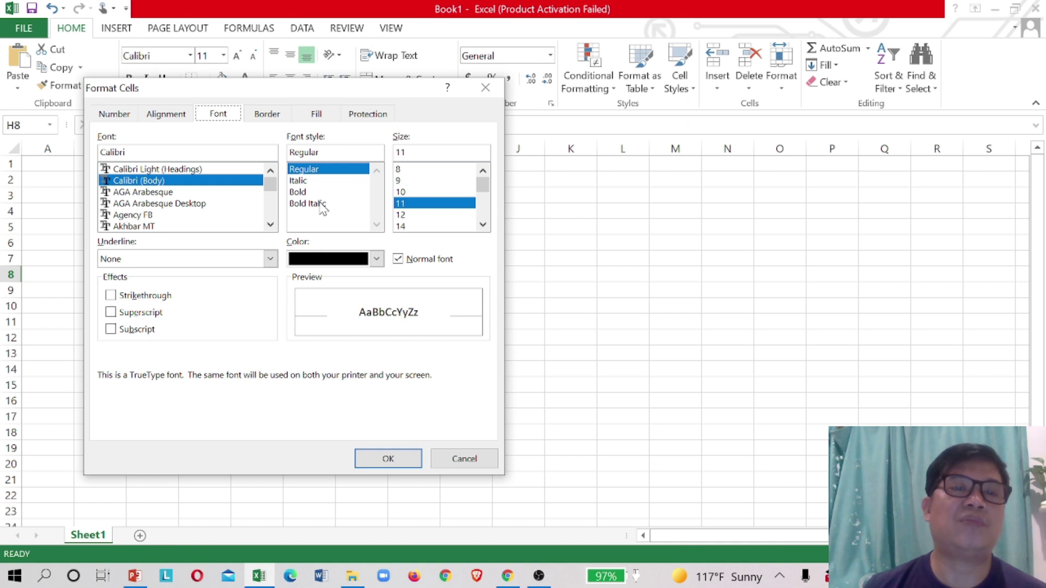
pyautogui.moveTo(482, 185)
pyautogui.mouseDown()
pyautogui.moveTo(484, 215)
pyautogui.moveTo(485, 181)
pyautogui.mouseUp()
pyautogui.click(376, 259)
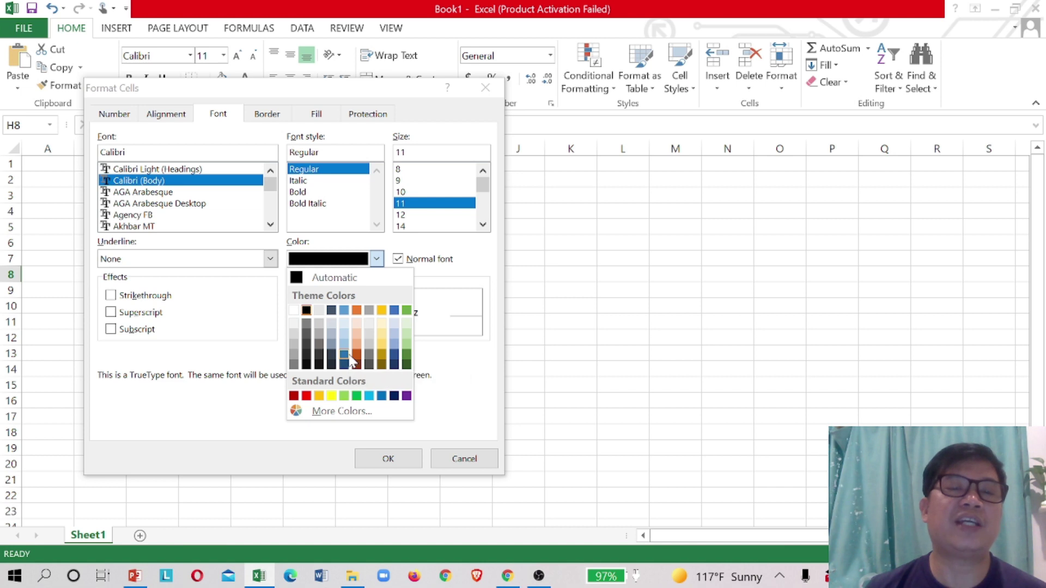
pyautogui.click(264, 290)
pyautogui.click(261, 260)
pyautogui.click(271, 261)
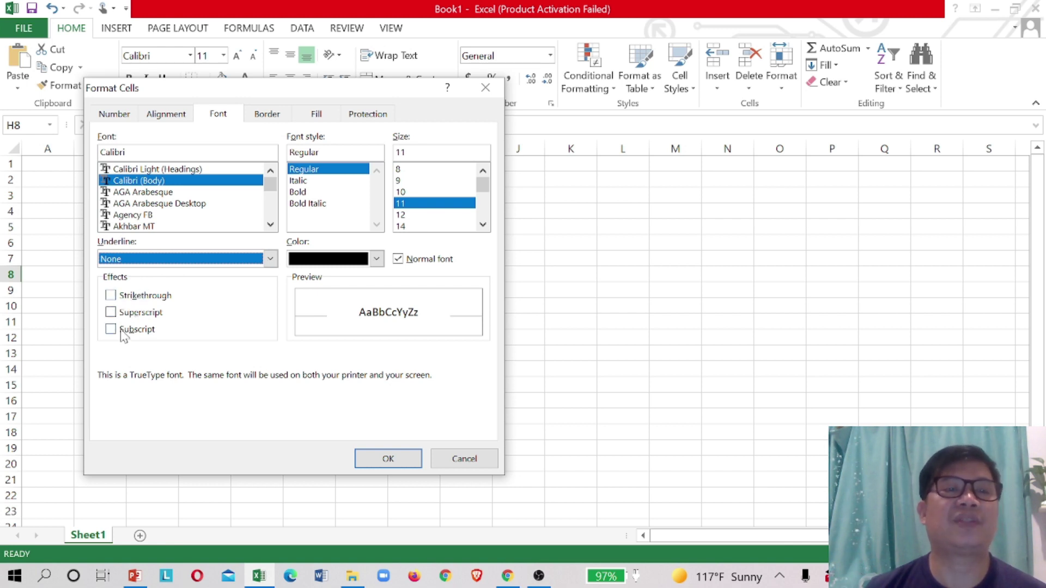
pyautogui.click(116, 297)
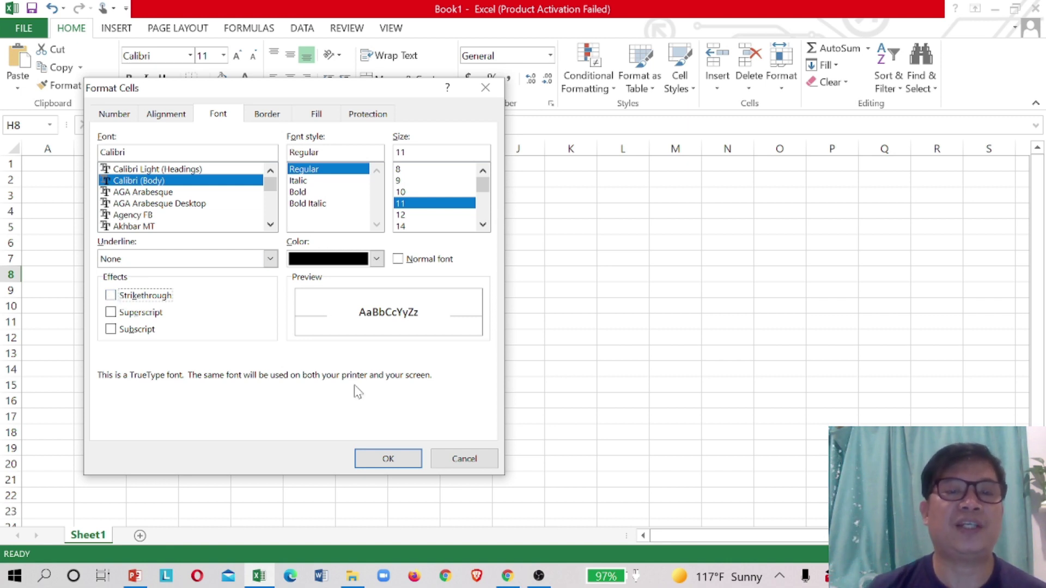
pyautogui.click(383, 459)
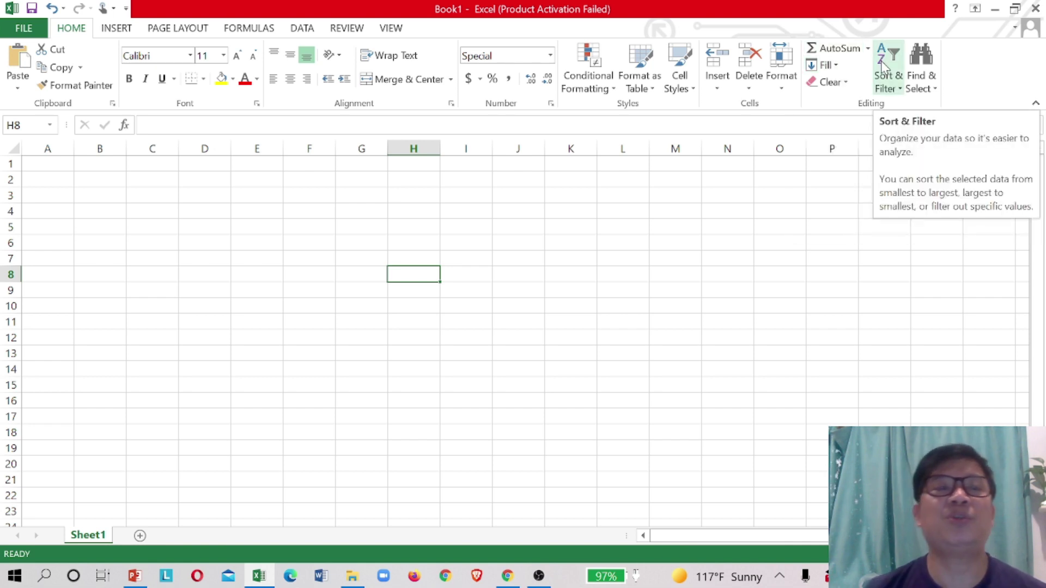
# Examine the options for inserting objects, including the shape gallery, the windows available for screenshots and the Text Box tool
pyautogui.click(108, 32)
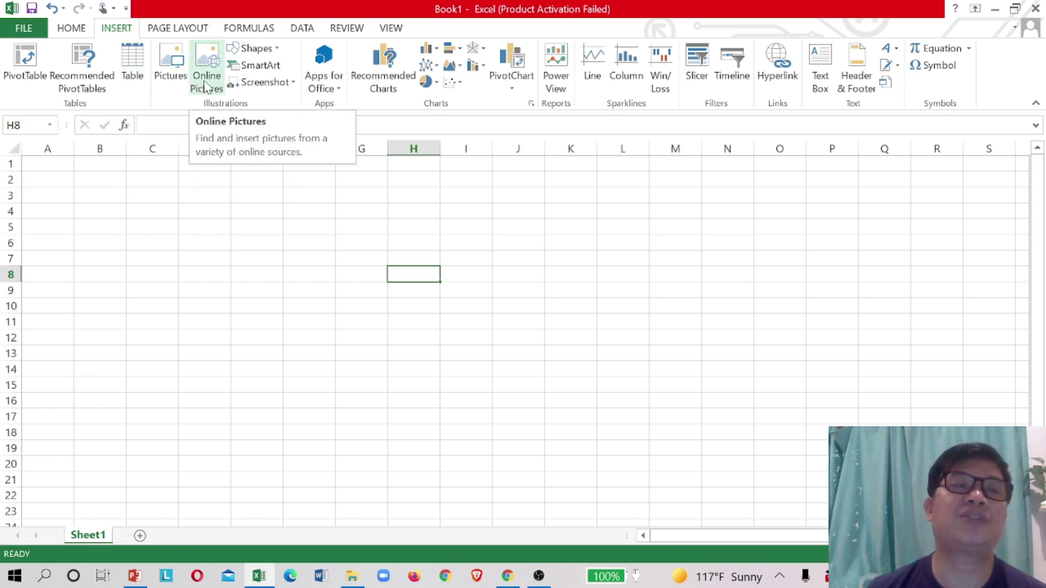
pyautogui.click(259, 49)
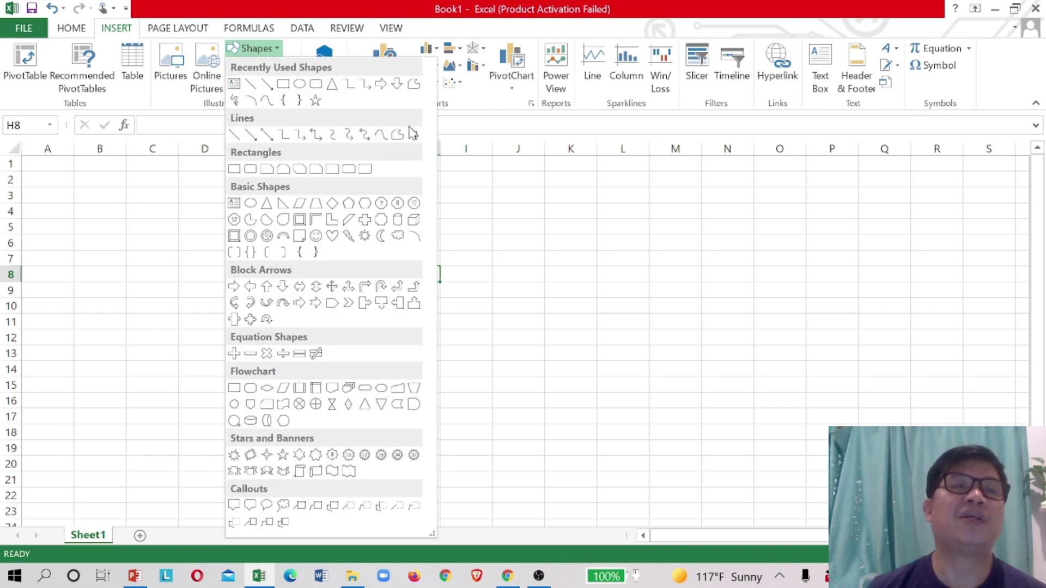
pyautogui.click(499, 210)
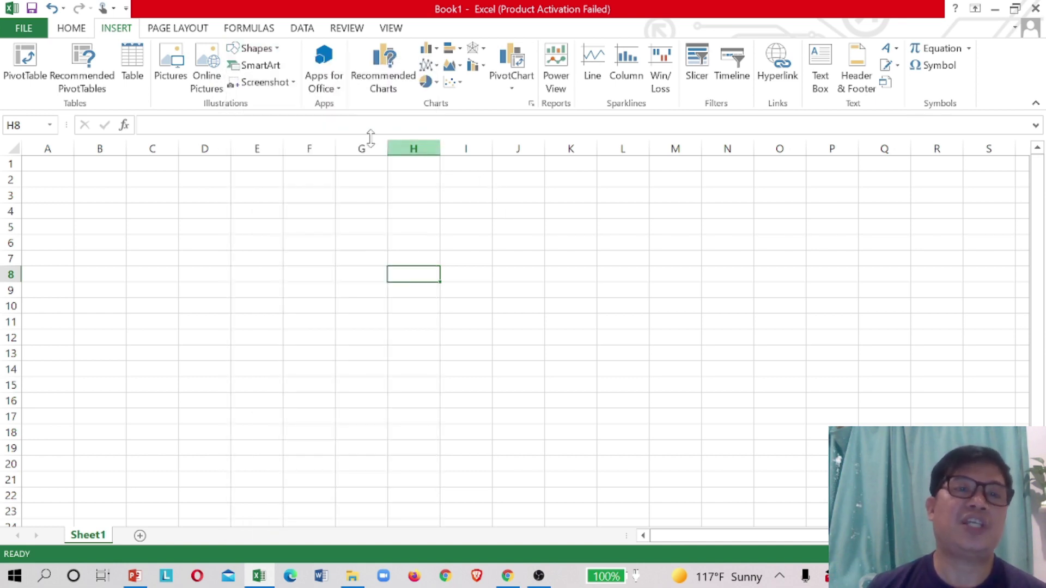
pyautogui.click(276, 82)
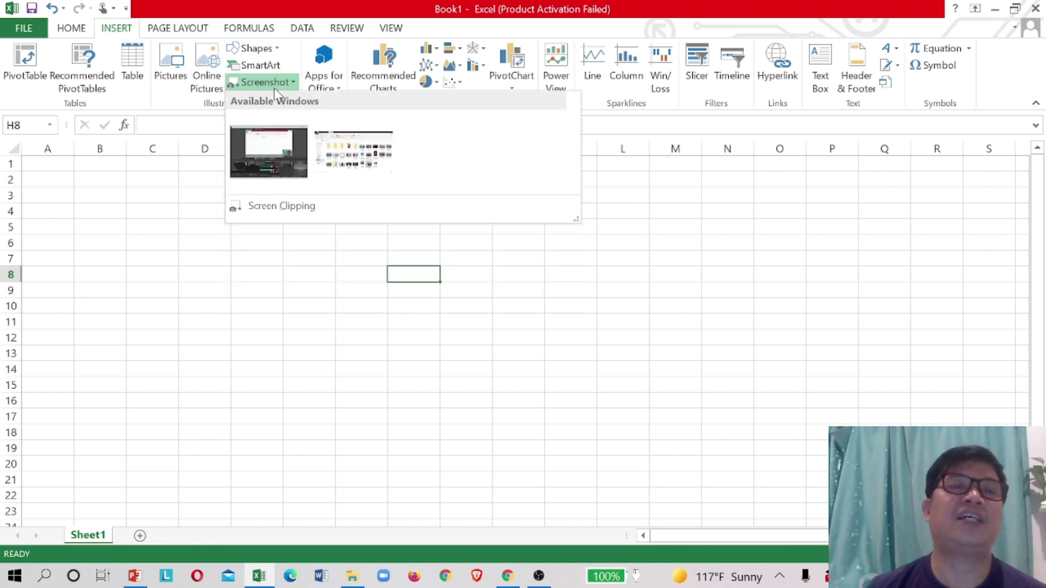
pyautogui.click(170, 181)
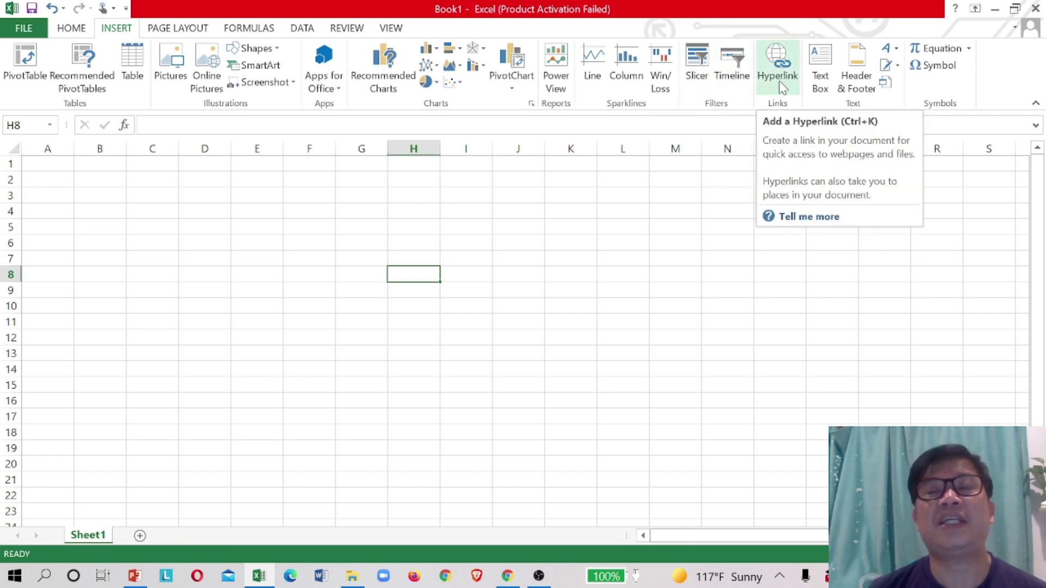
pyautogui.click(821, 57)
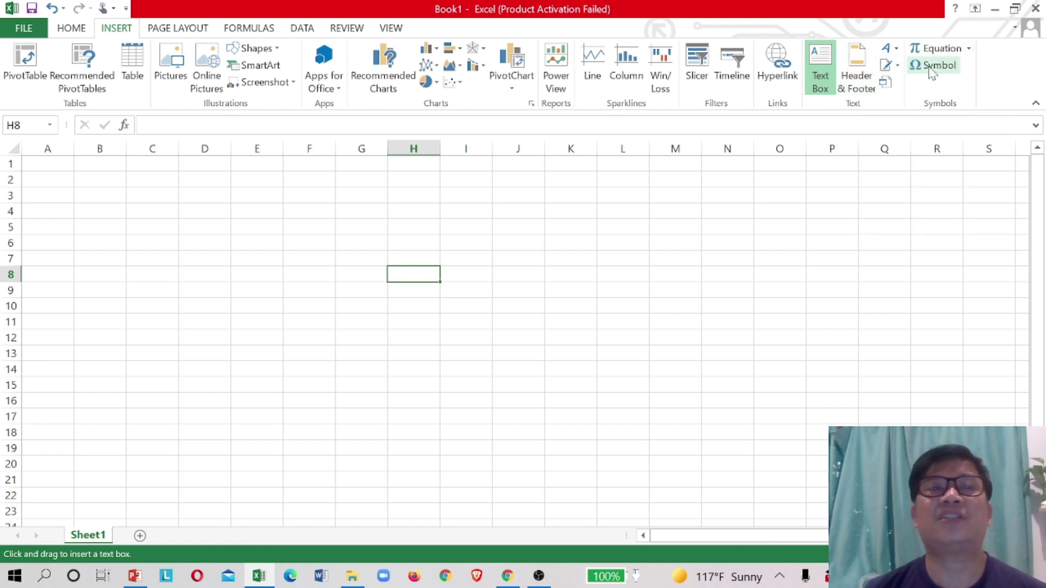
# Examine the available workbook themes, theme effects and theme fonts without changing the current theme
pyautogui.click(183, 31)
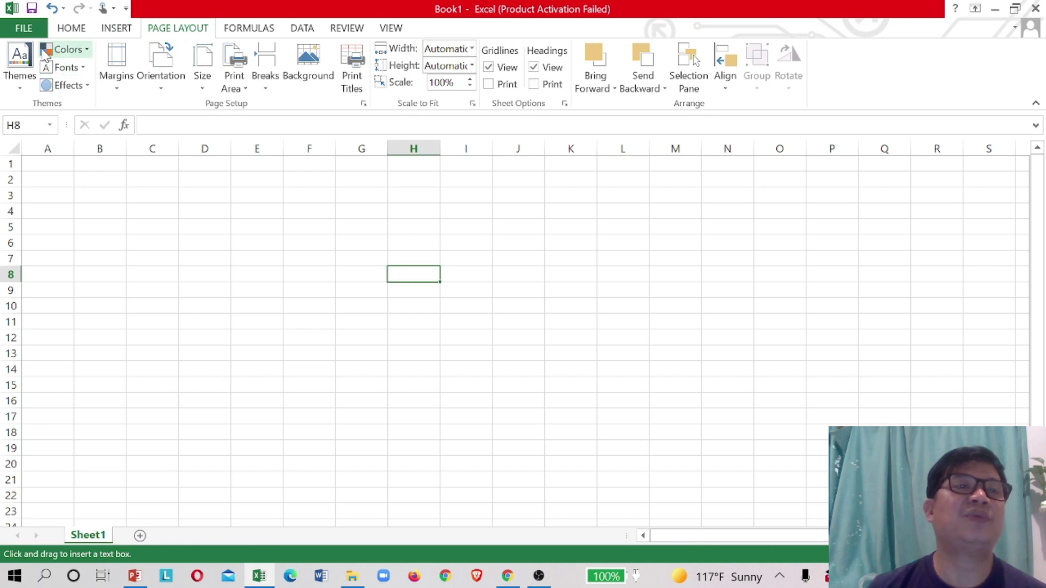
pyautogui.click(18, 87)
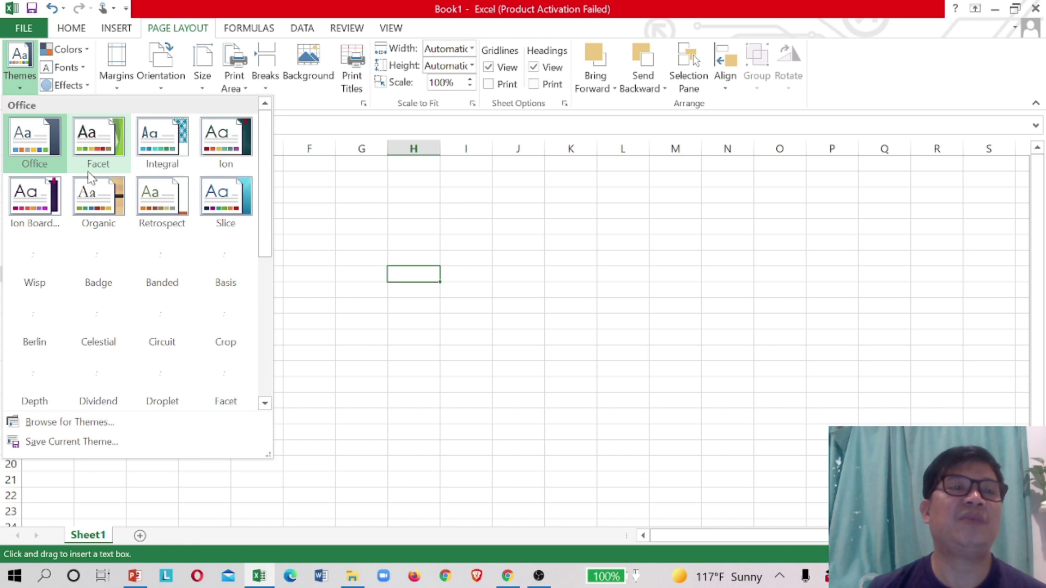
pyautogui.click(366, 206)
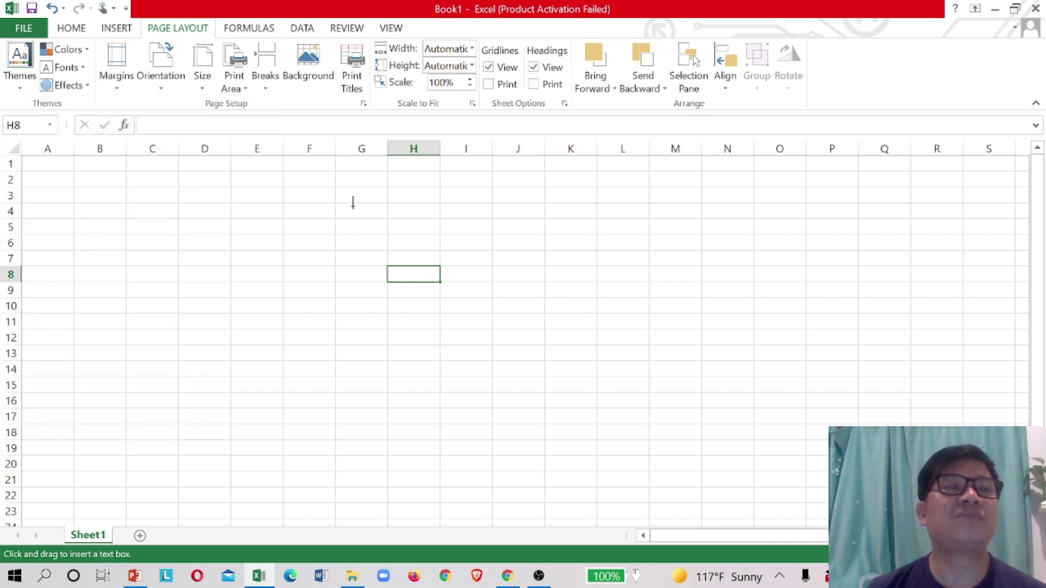
pyautogui.click(86, 88)
pyautogui.click(85, 68)
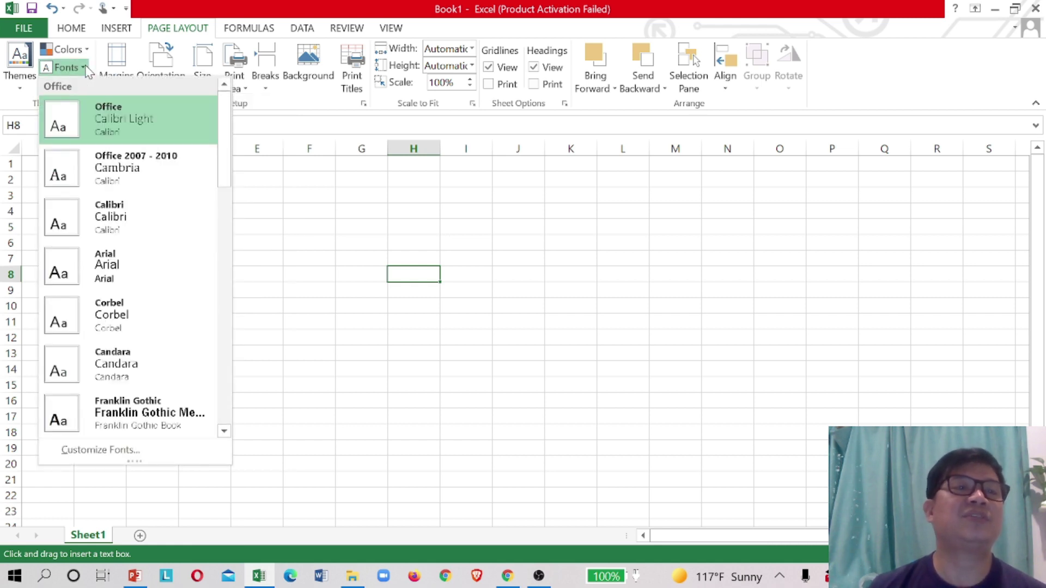
pyautogui.click(339, 198)
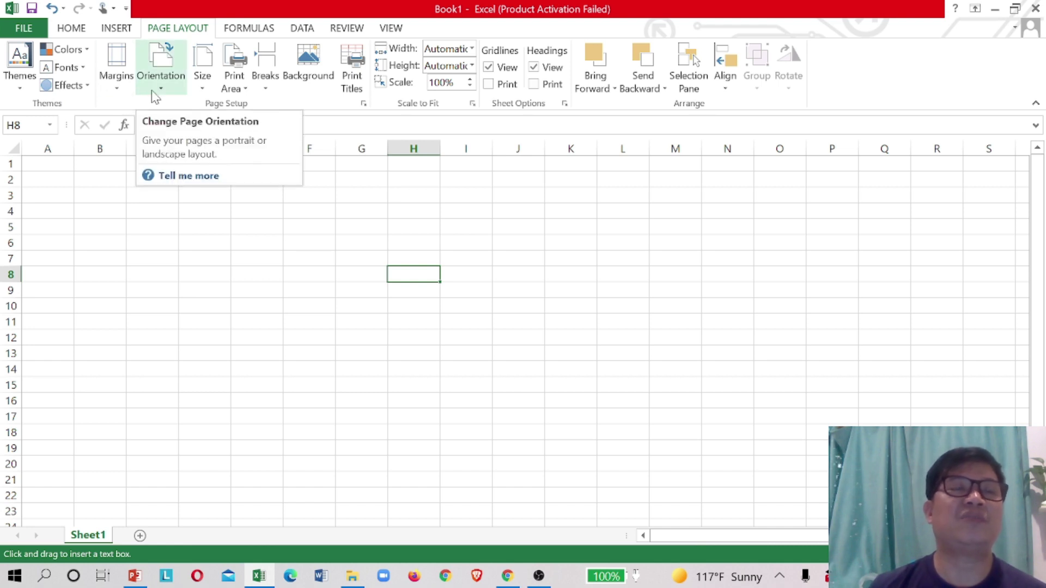
# Examine the available paper sizes and the print area options for the worksheet
pyautogui.click(202, 85)
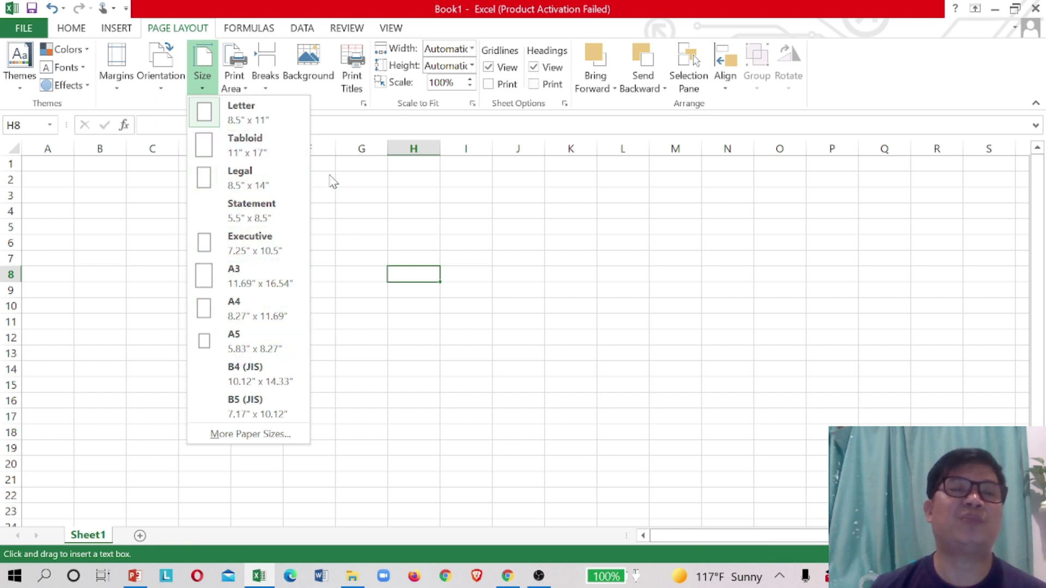
pyautogui.click(350, 191)
pyautogui.click(246, 90)
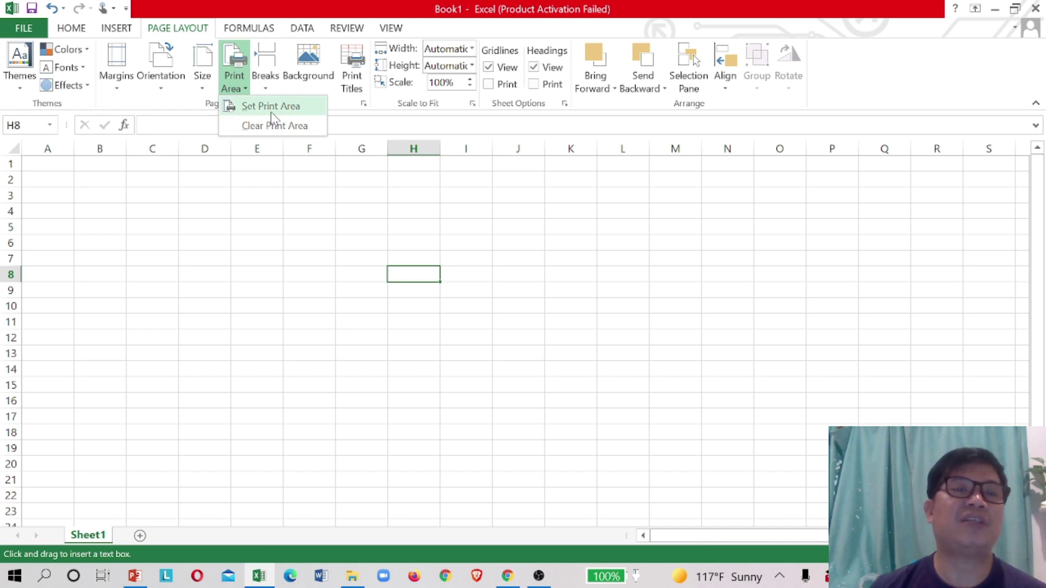
pyautogui.click(278, 182)
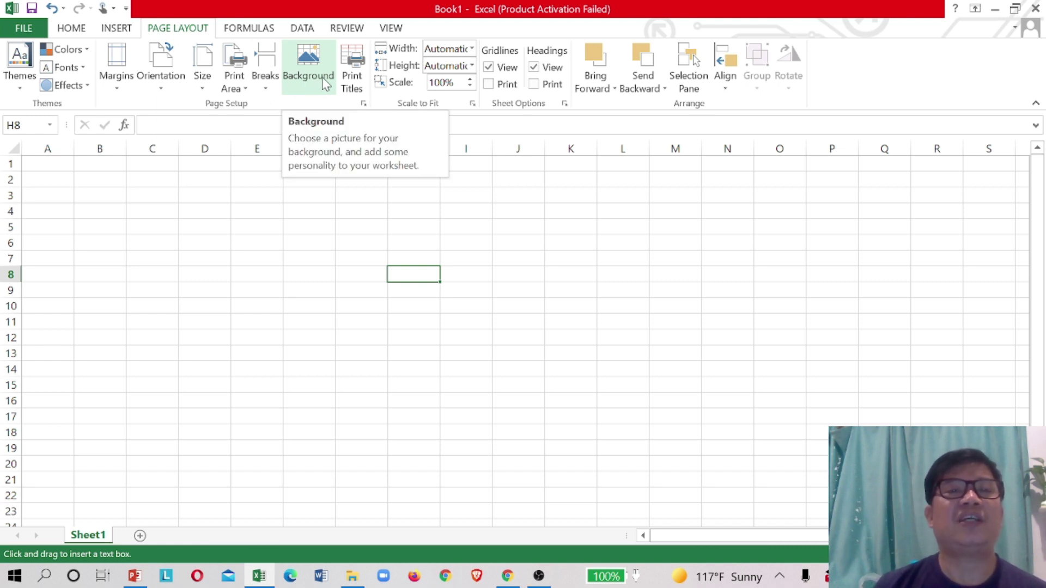
# Review the Page Setup settings for page, margins, header/footer and sheet, and accept them as they are
pyautogui.click(362, 103)
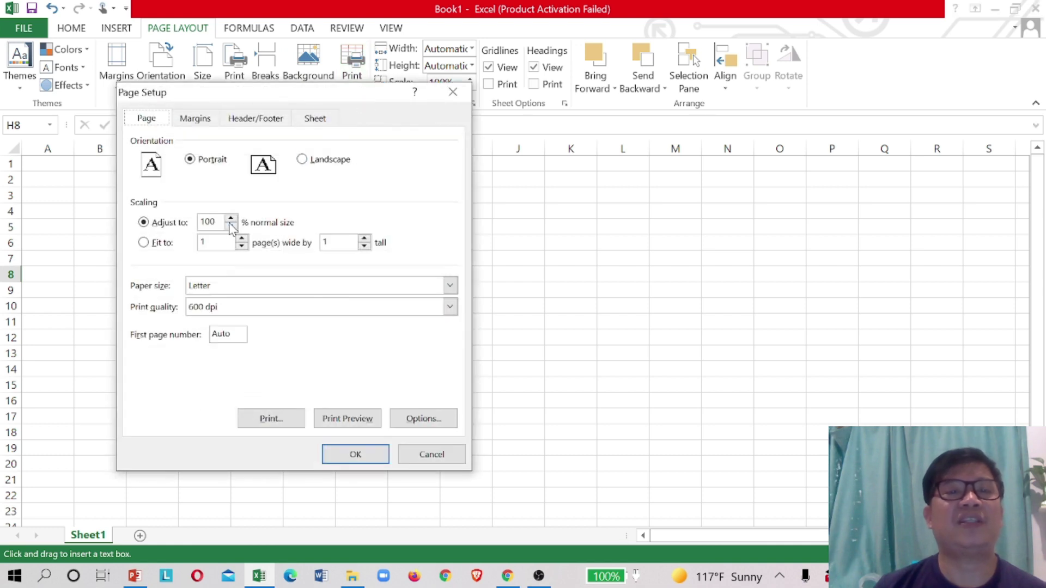
pyautogui.click(197, 118)
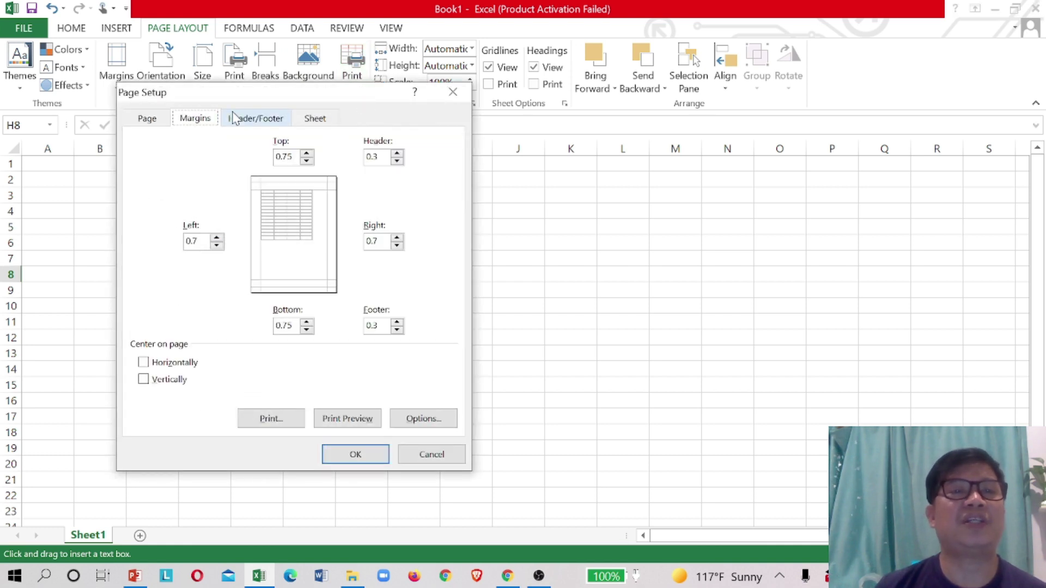
pyautogui.click(260, 120)
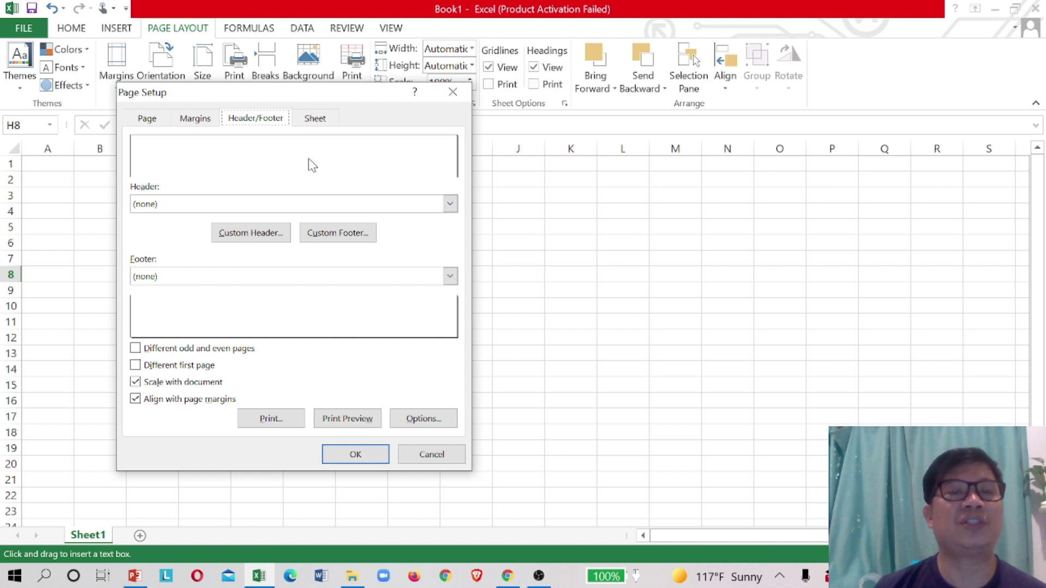
pyautogui.click(315, 124)
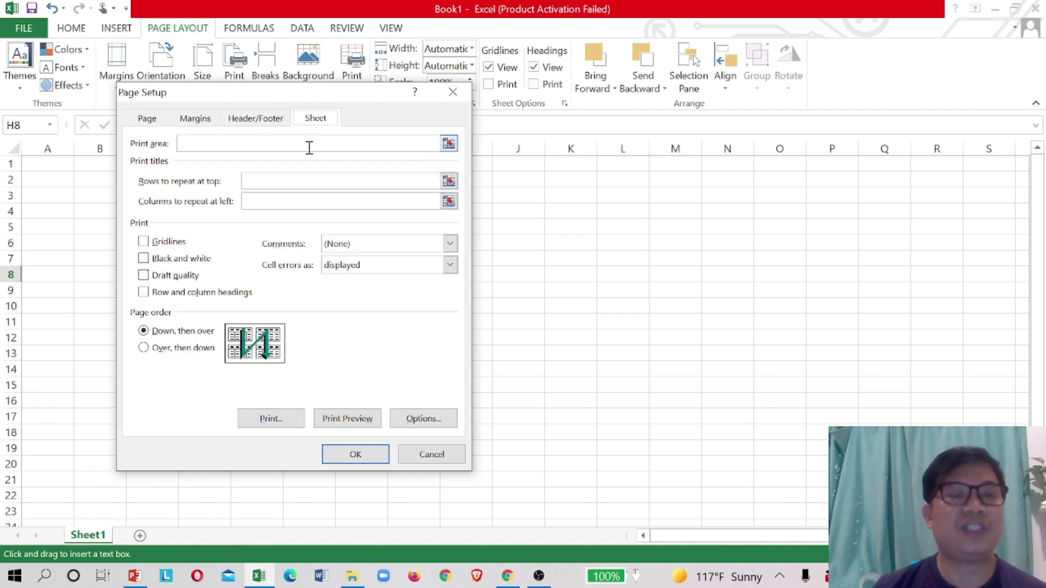
pyautogui.click(155, 120)
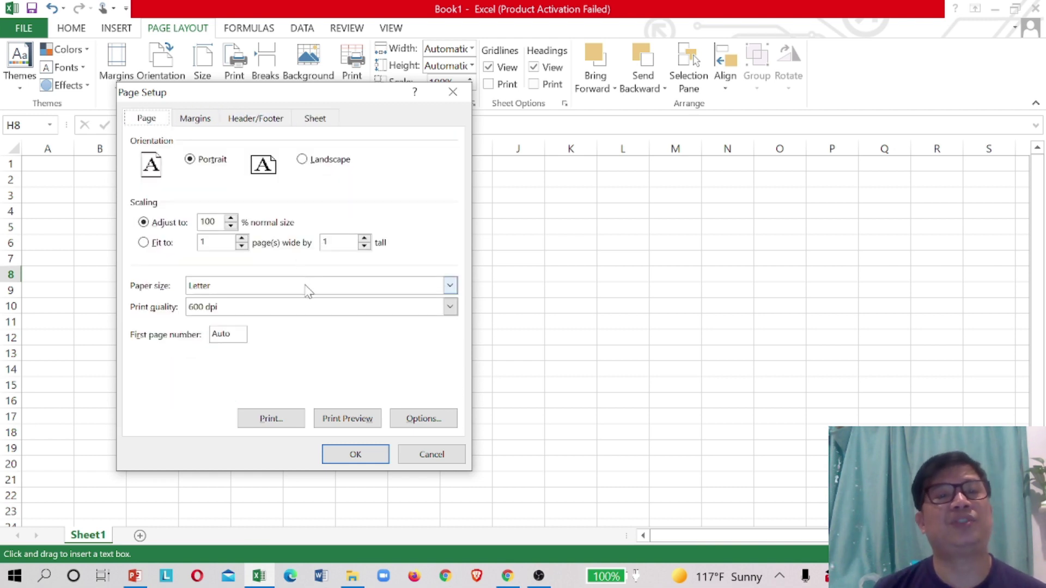
pyautogui.click(357, 455)
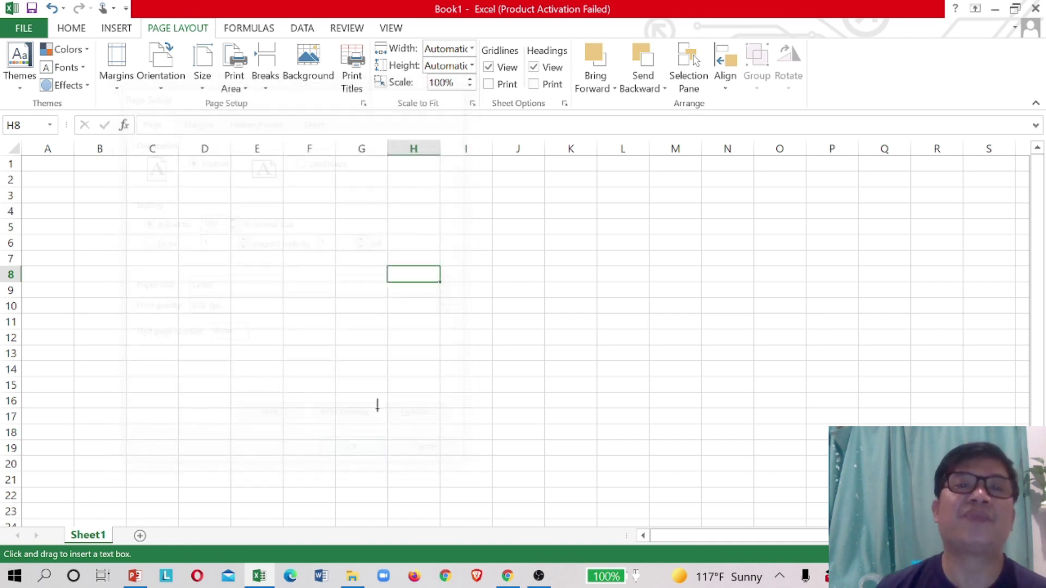
# Examine the commands offered for formulas, data, review and worksheet views
pyautogui.click(263, 28)
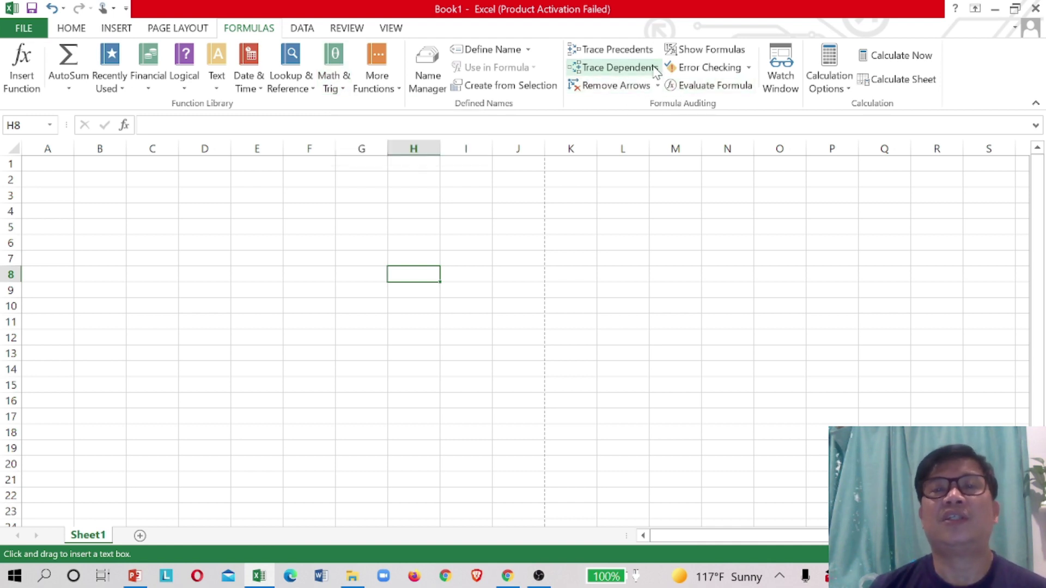
pyautogui.click(307, 31)
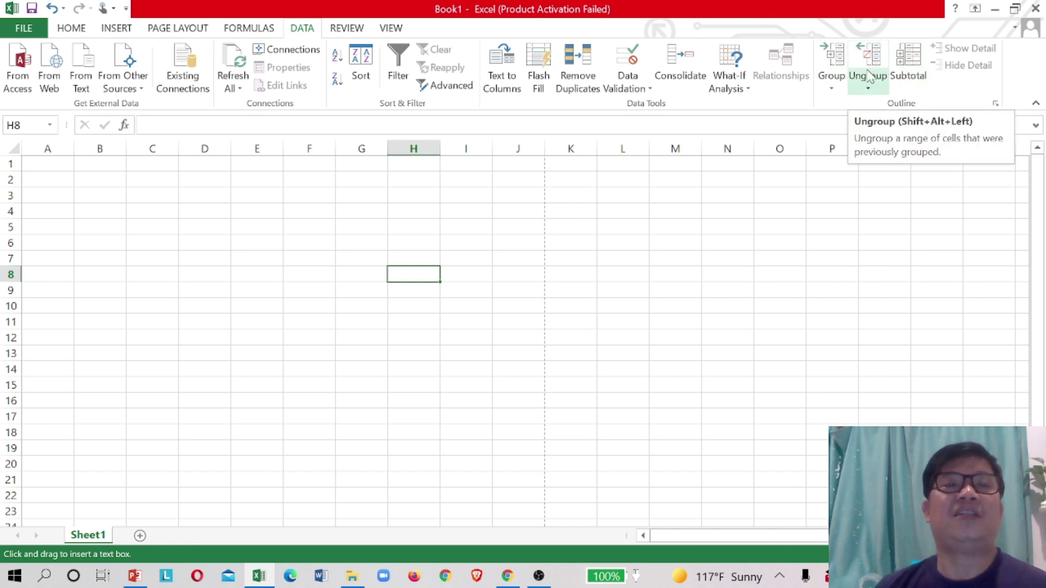
pyautogui.click(355, 29)
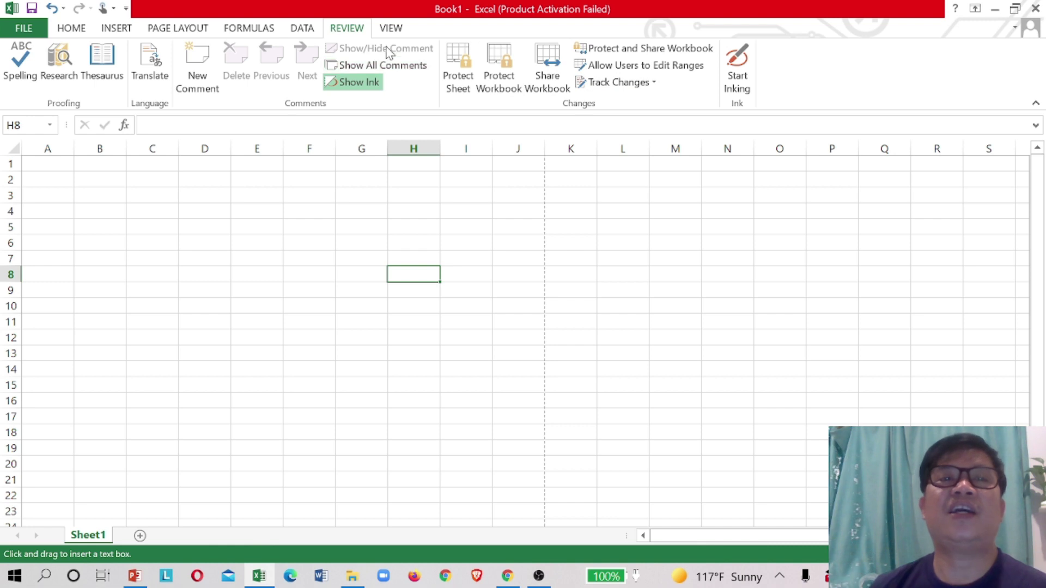
pyautogui.click(392, 29)
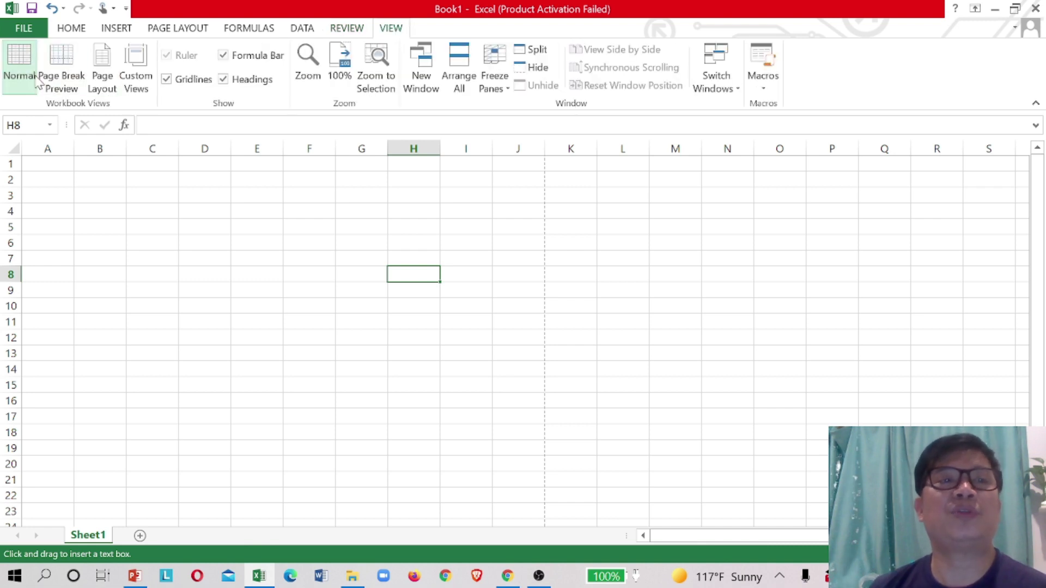